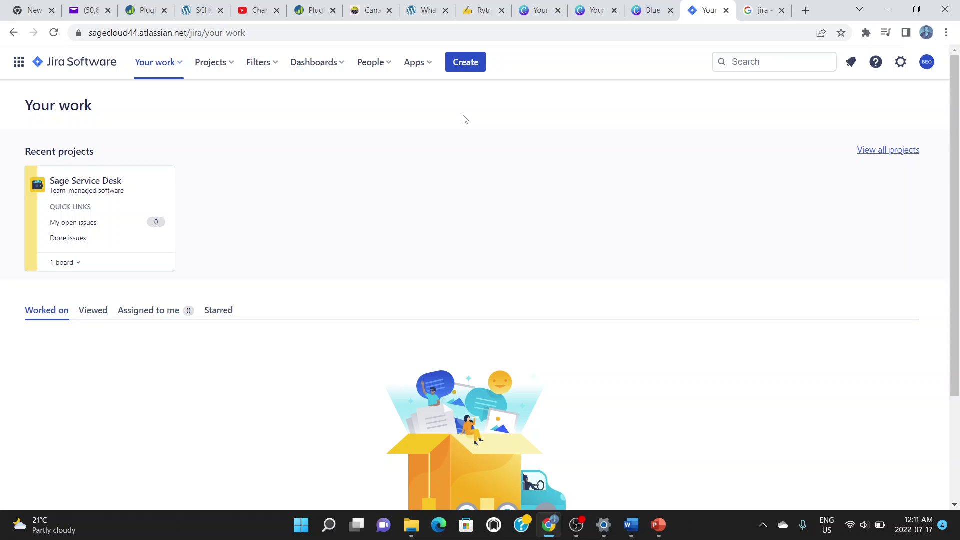
Look over the Google search results for jira, then return to the Jira Your work page.
click(757, 12)
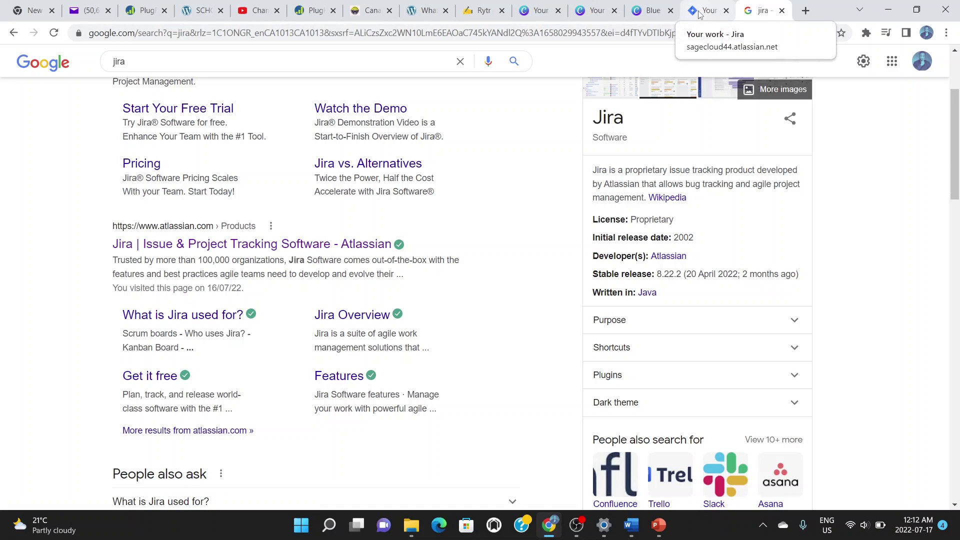
scroll(863, 122, up, 3)
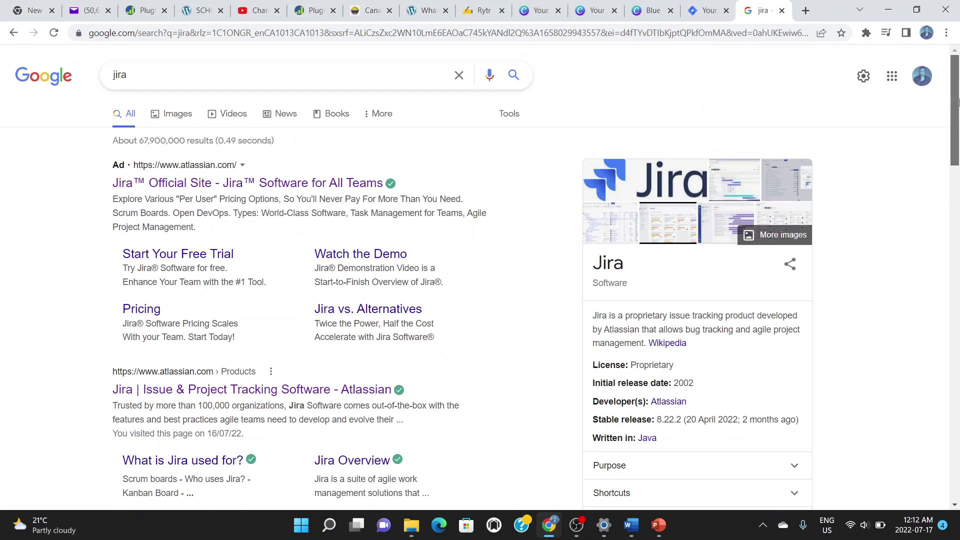
scroll(871, 101, down, 2)
click(702, 10)
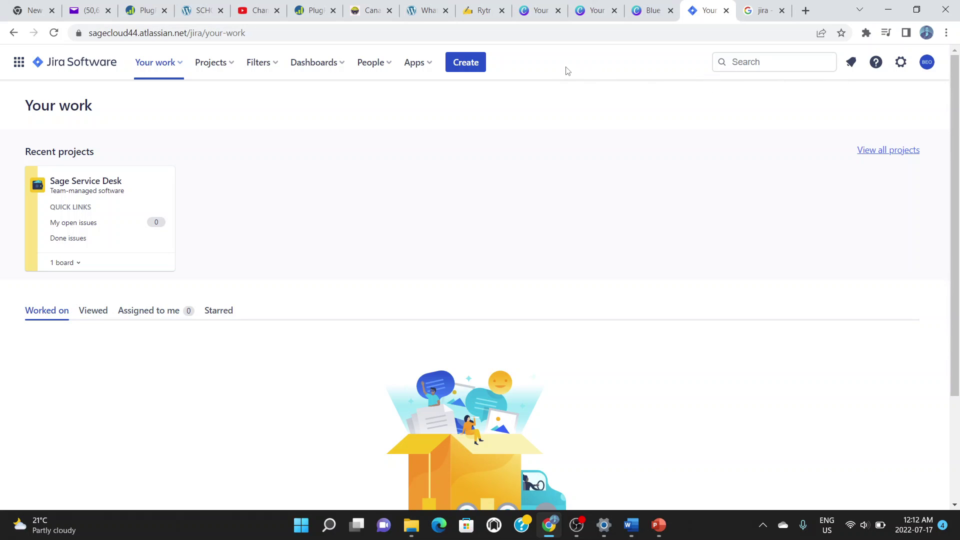
Open the Atlassian account management page and review the name and job title fields with their visibility.
click(928, 66)
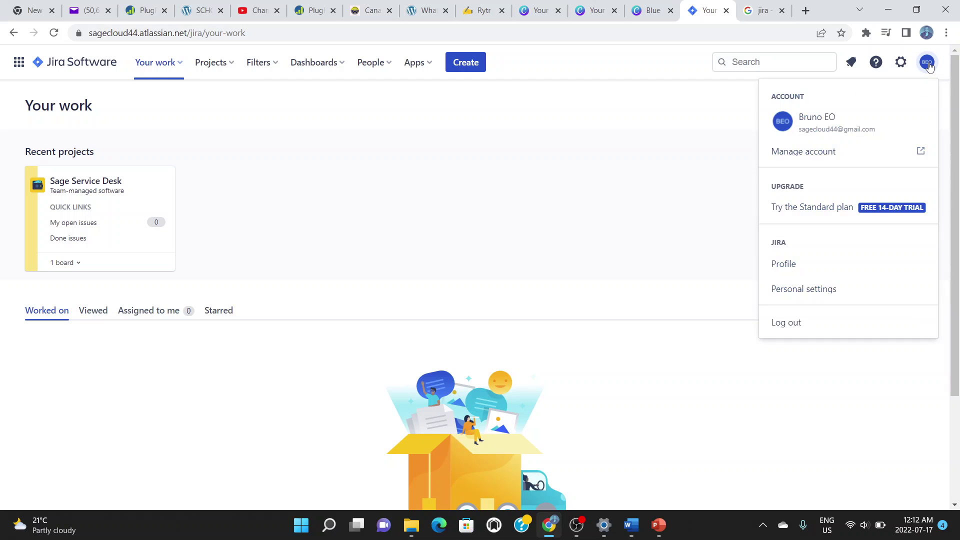
click(832, 152)
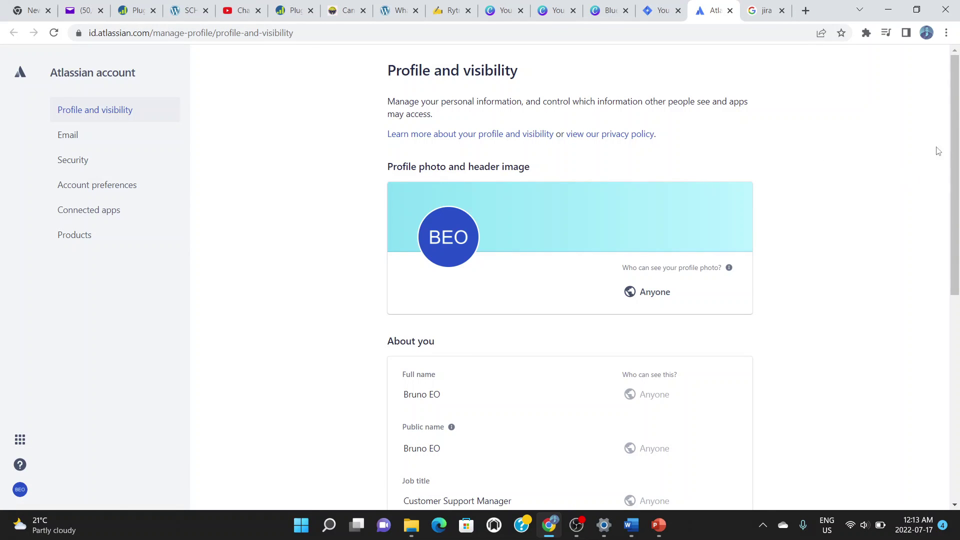
drag(955, 129, 958, 184)
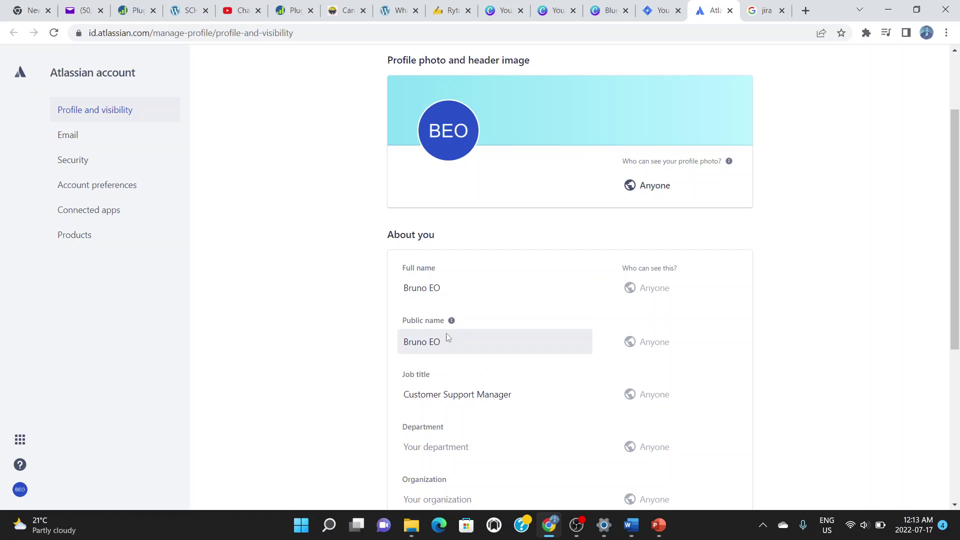
mouse_move(451, 320)
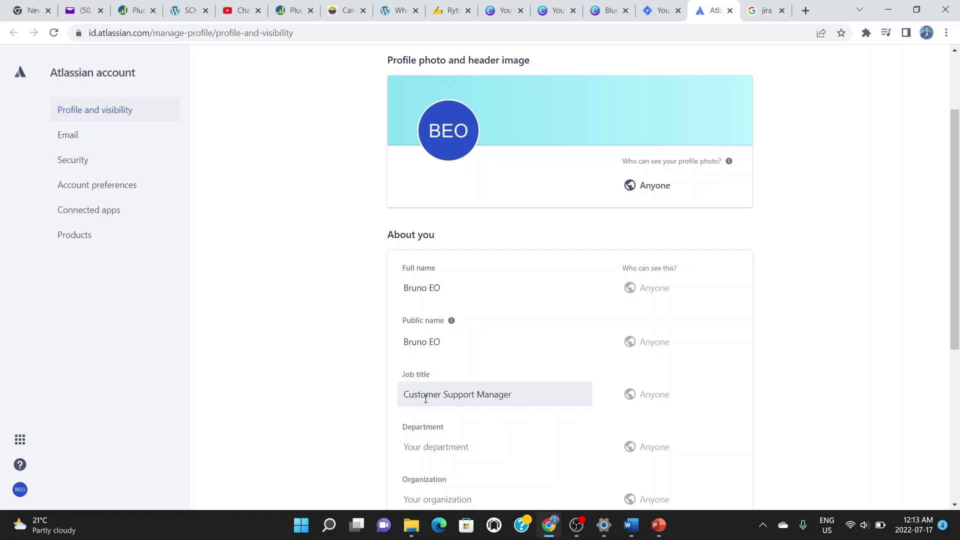
mouse_move(662, 389)
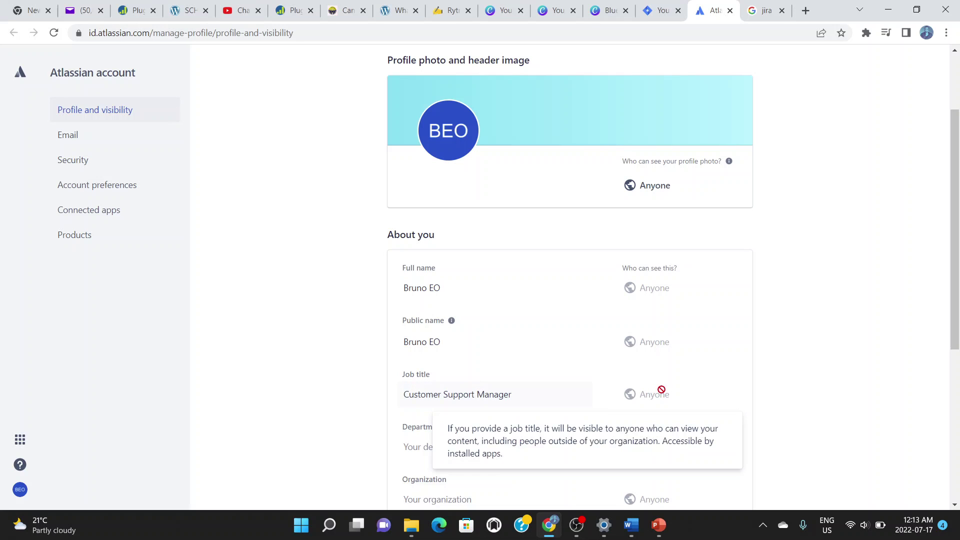
Set the profile's department to Project Management, save it and dismiss the notification.
drag(958, 235, 958, 313)
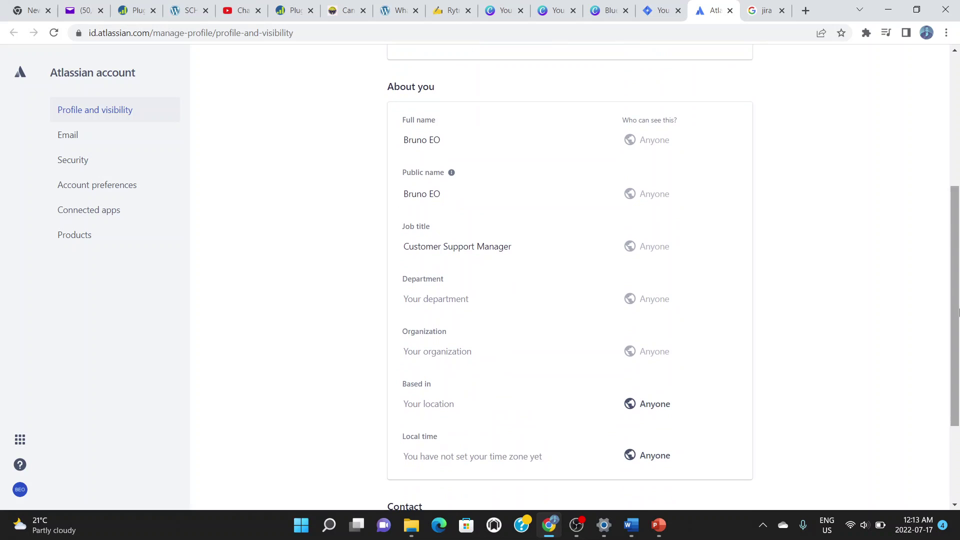
click(412, 300)
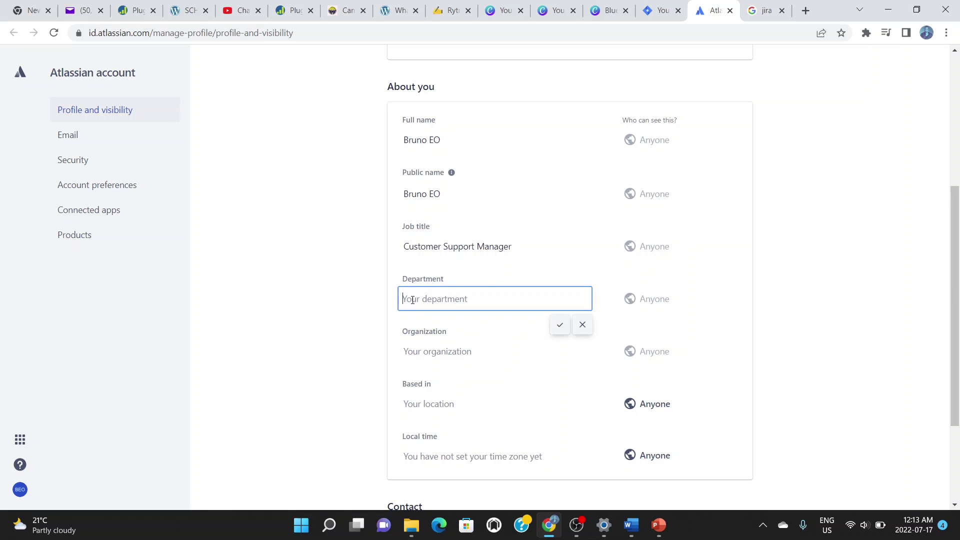
text(Project Management)
click(561, 328)
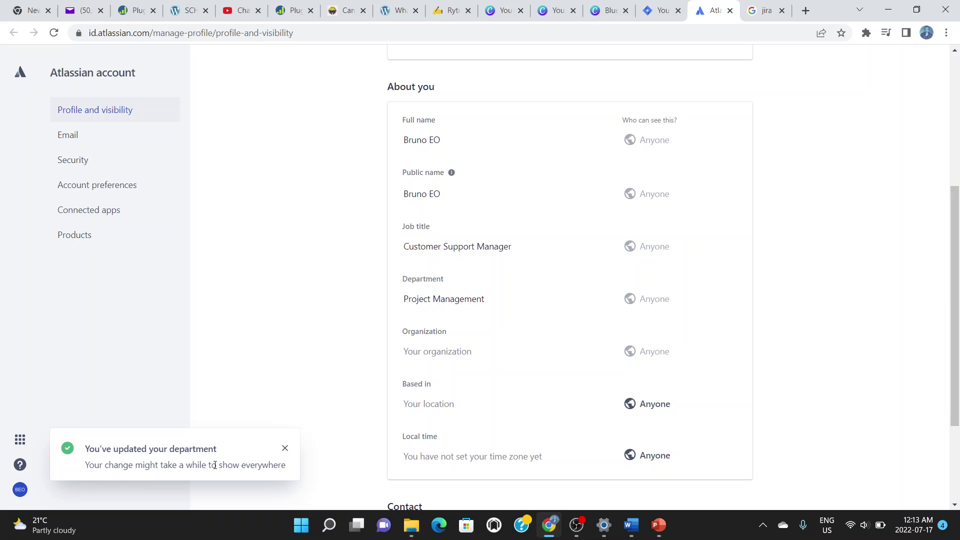
click(285, 449)
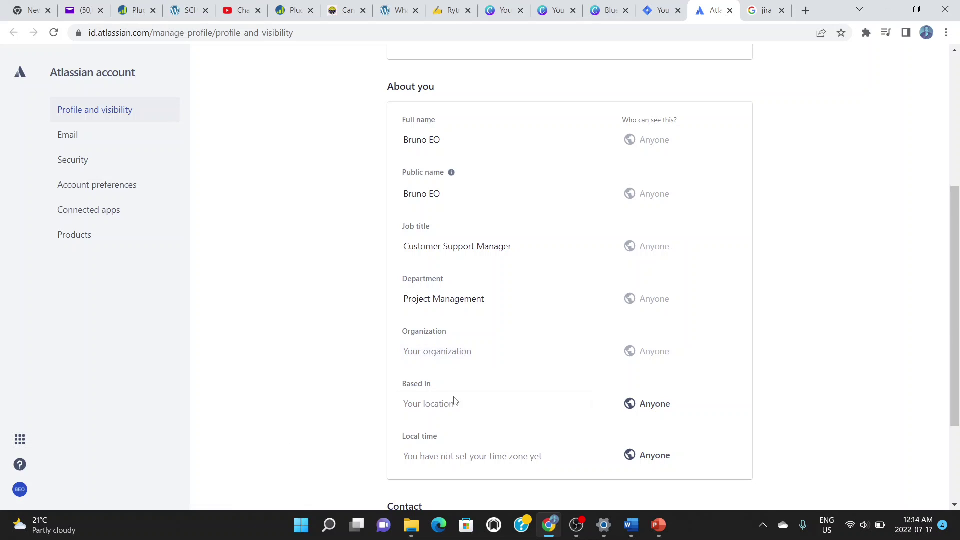
View the visibility options for the profile's location without changing them, and look back over the profile details.
mouse_move(417, 438)
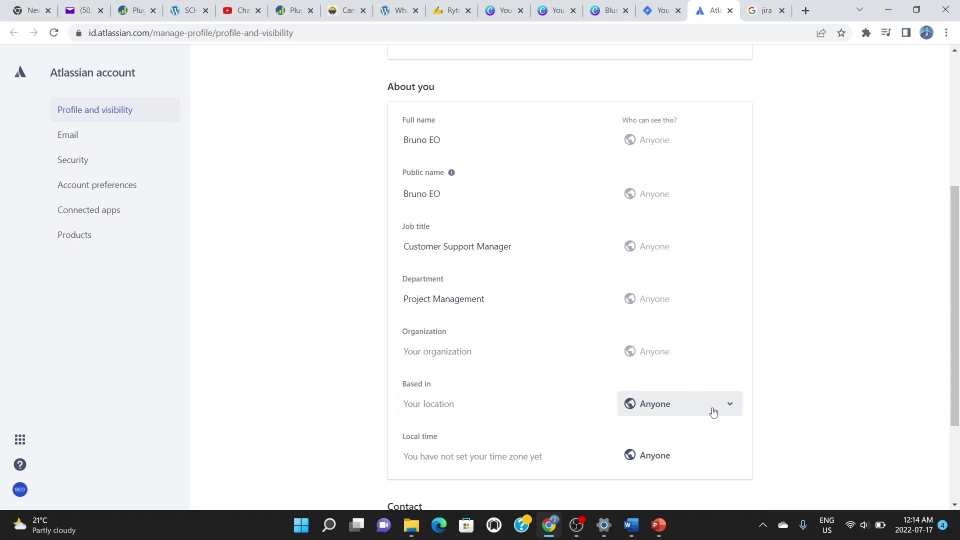
click(729, 411)
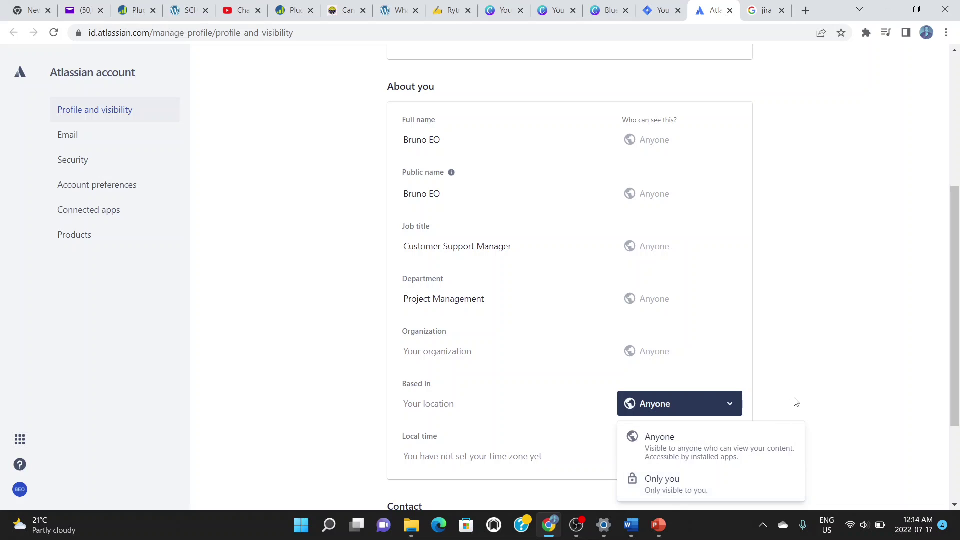
click(834, 350)
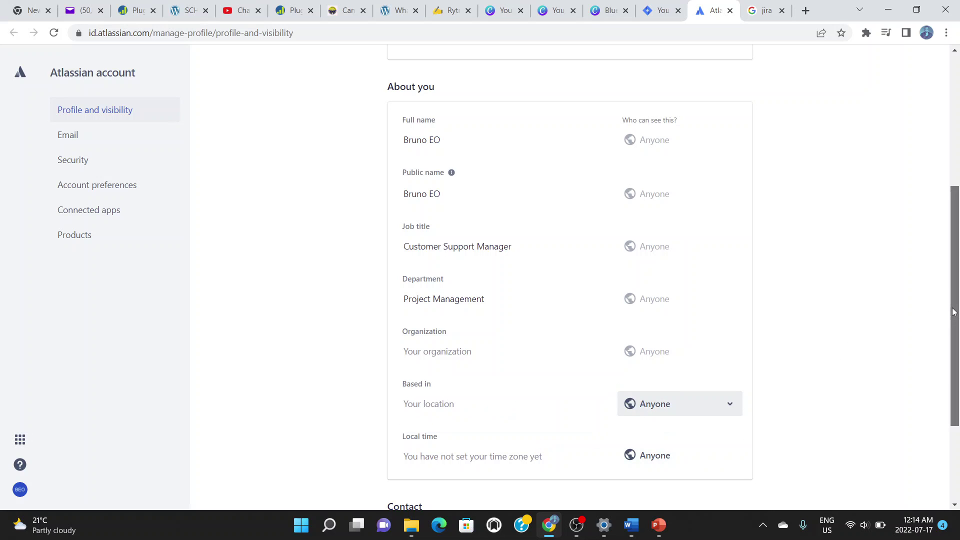
scroll(952, 312, up, 3)
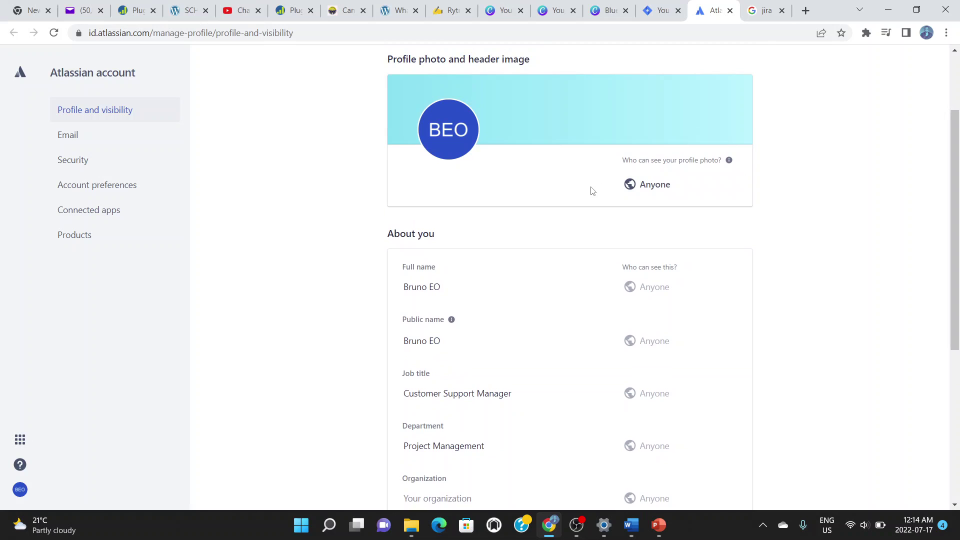
Review the account's email settings and its security settings for password, two-step verification, API tokens and recent devices.
click(79, 145)
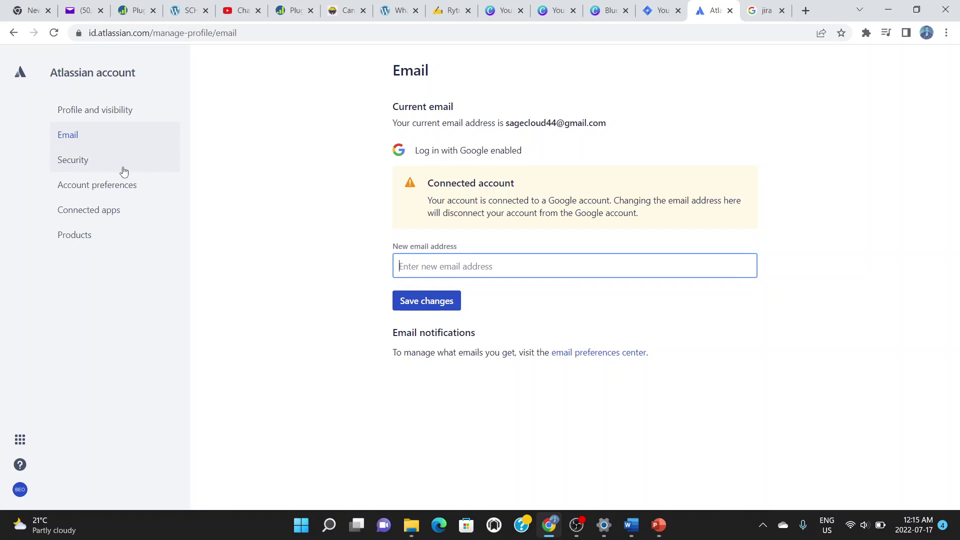
click(96, 168)
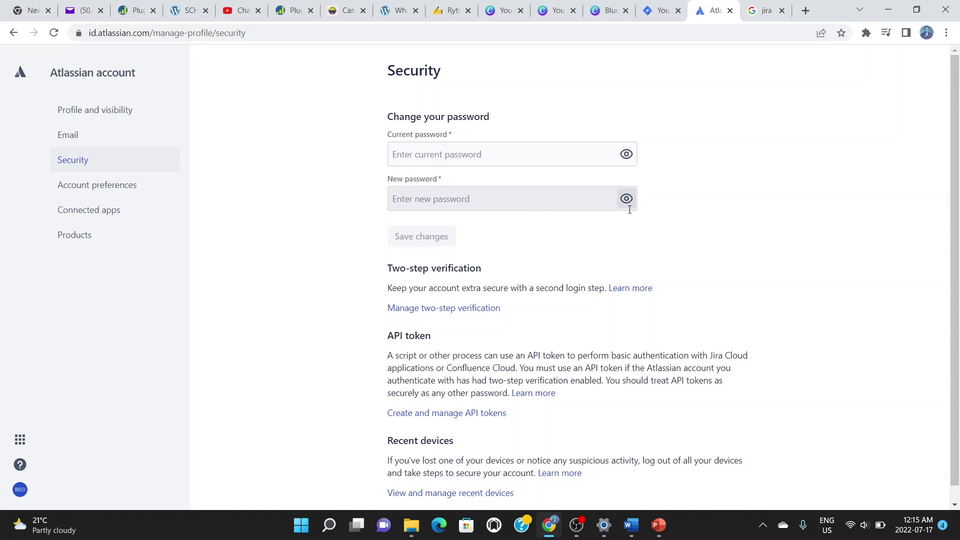
scroll(959, 266, down, 1)
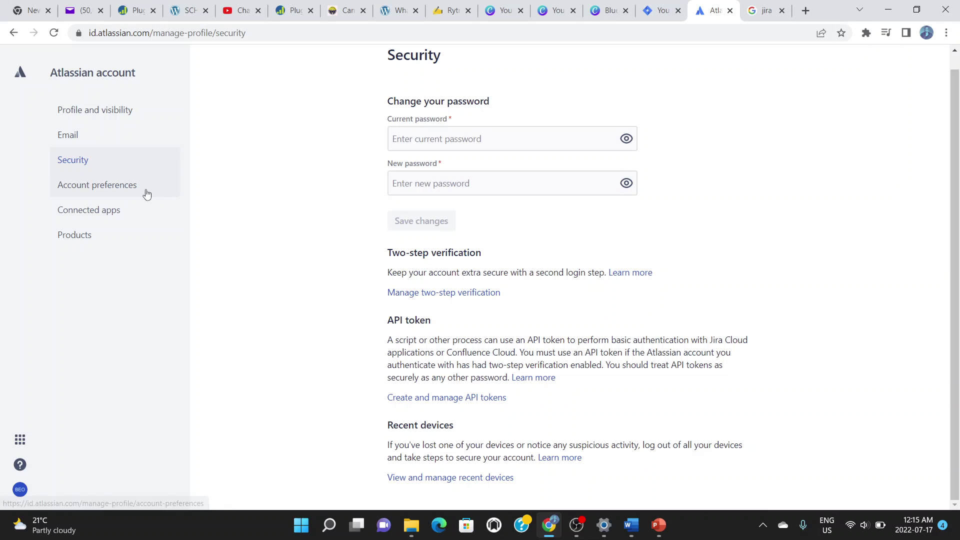
Open the account preferences and view the available languages without changing the selection.
click(120, 192)
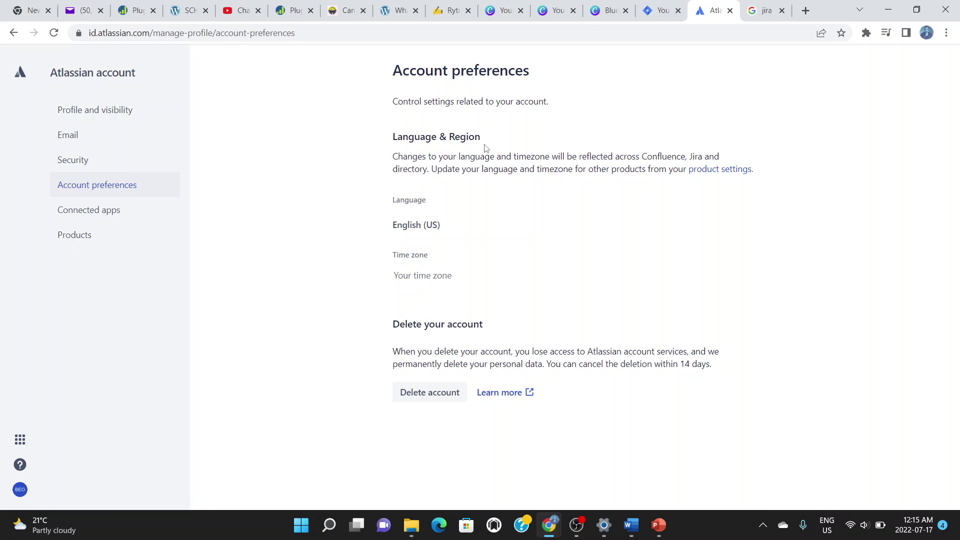
click(489, 231)
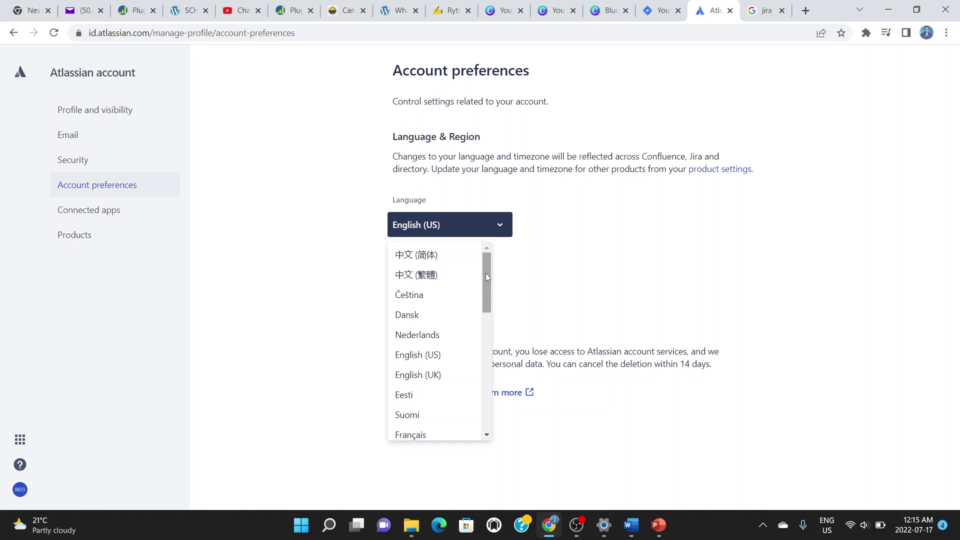
mouse_move(486, 277)
mouse_down()
mouse_move(485, 326)
mouse_move(484, 267)
mouse_up()
click(612, 230)
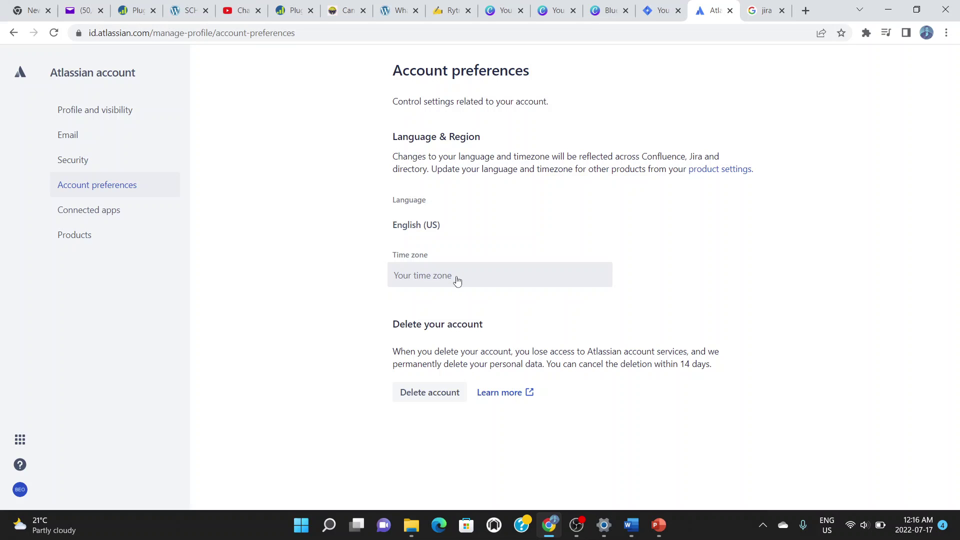
Search the time zone list for "East" and close it without choosing a zone.
click(436, 281)
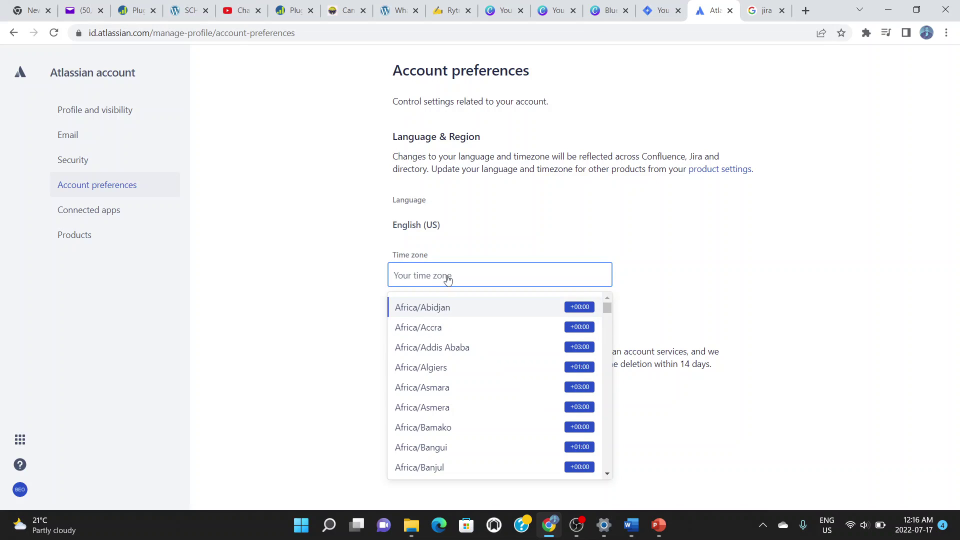
text(East)
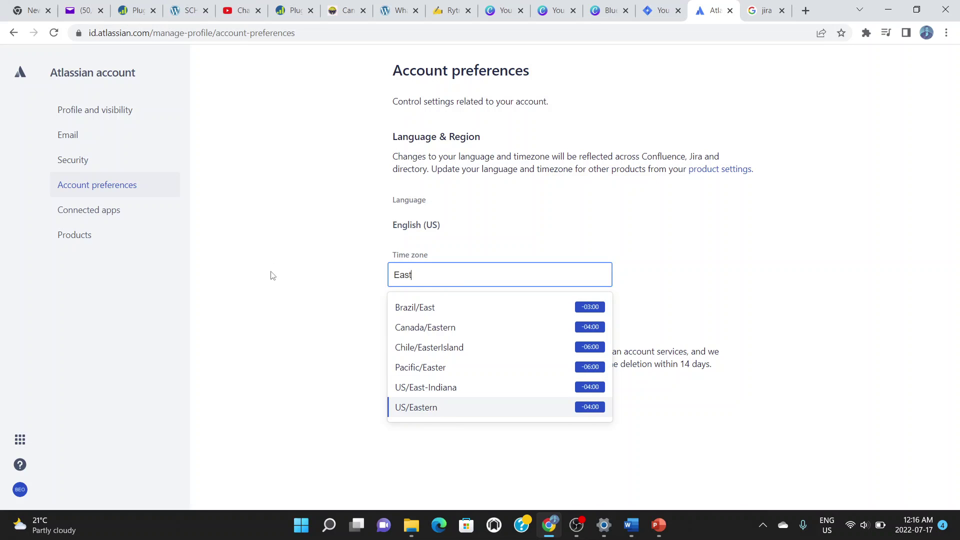
click(270, 253)
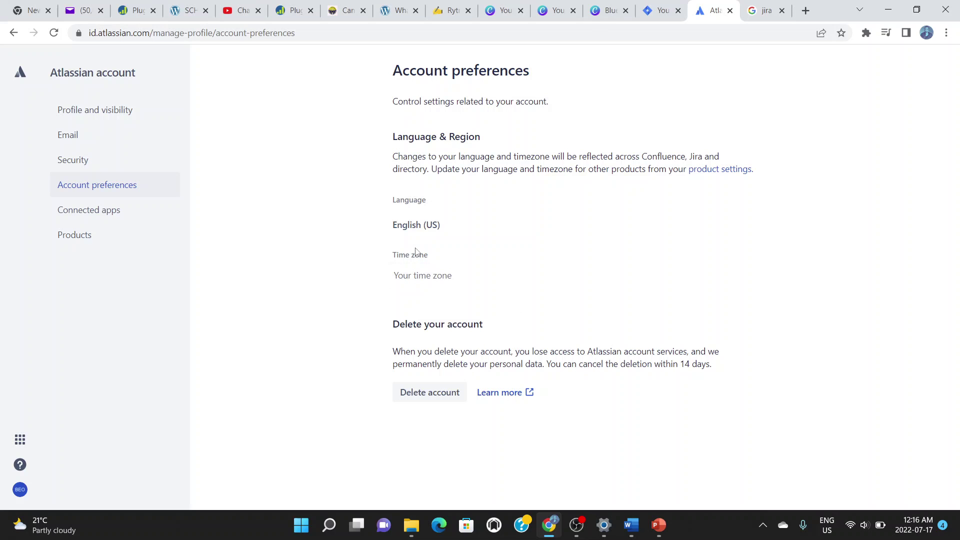
Review the account's connected apps and its product settings for Confluence, Jira and Bitbucket.
click(115, 212)
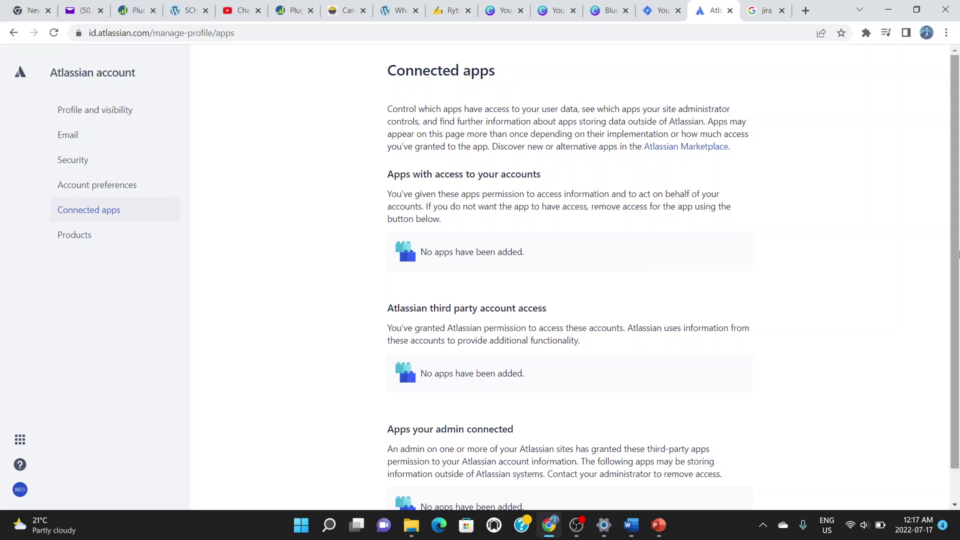
scroll(959, 254, down, 1)
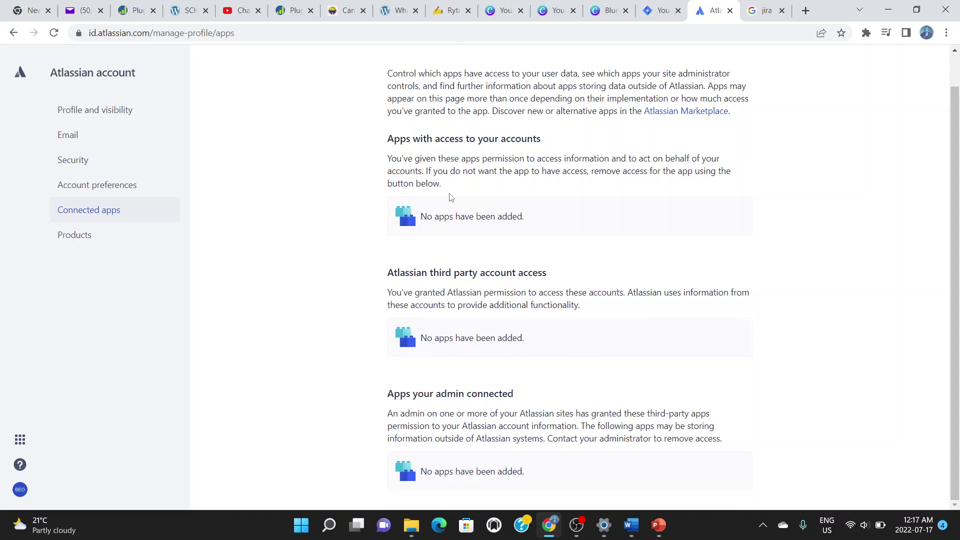
click(83, 242)
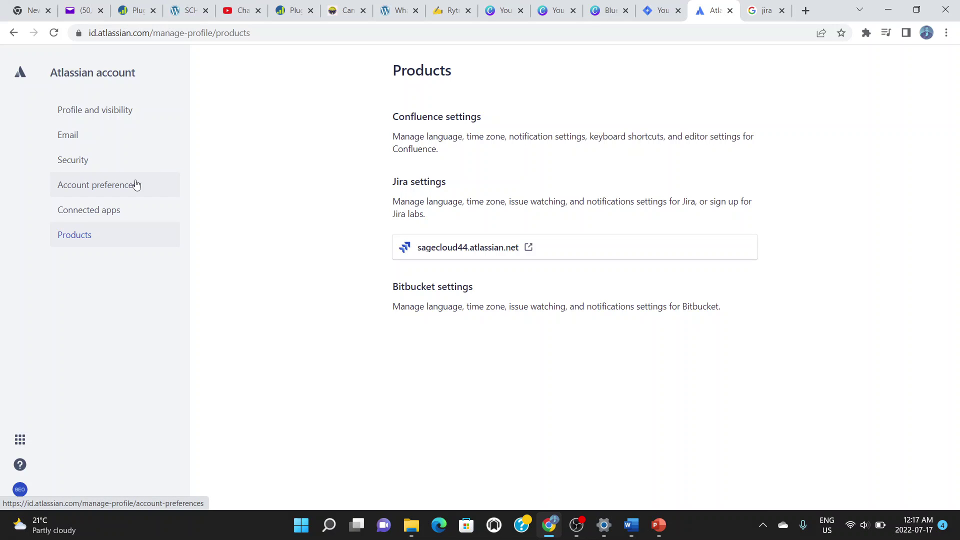
Return to the Jira Your work page and view the account menu's options, including logging out, without choosing any.
click(656, 11)
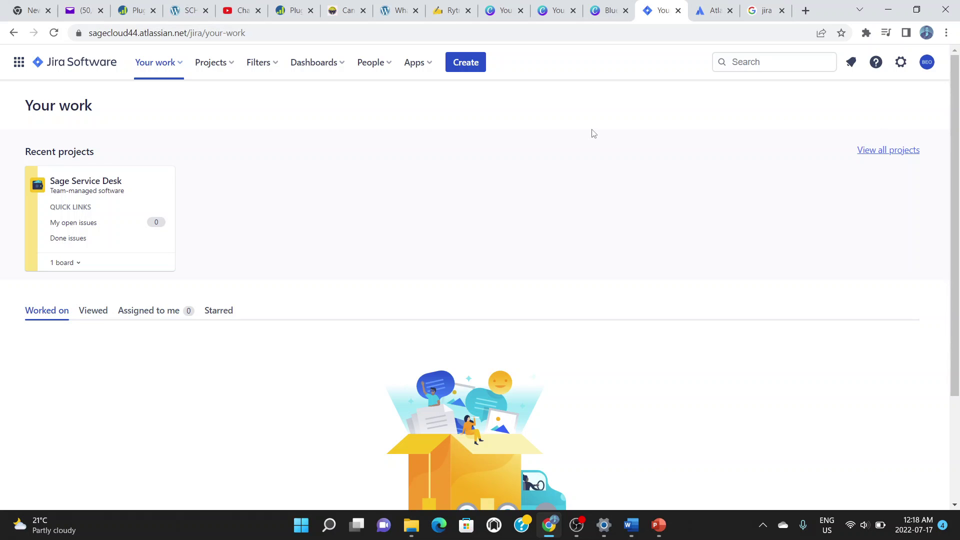
click(926, 66)
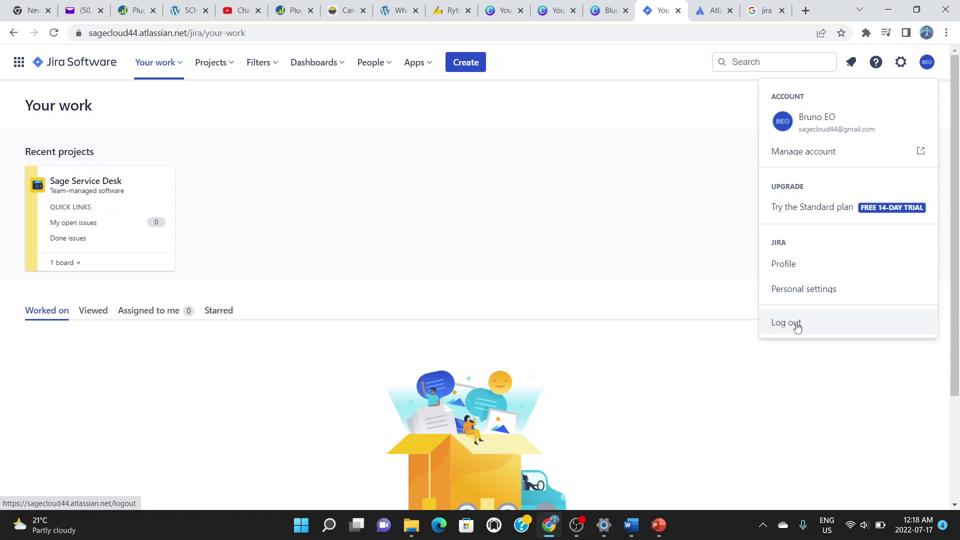
click(683, 301)
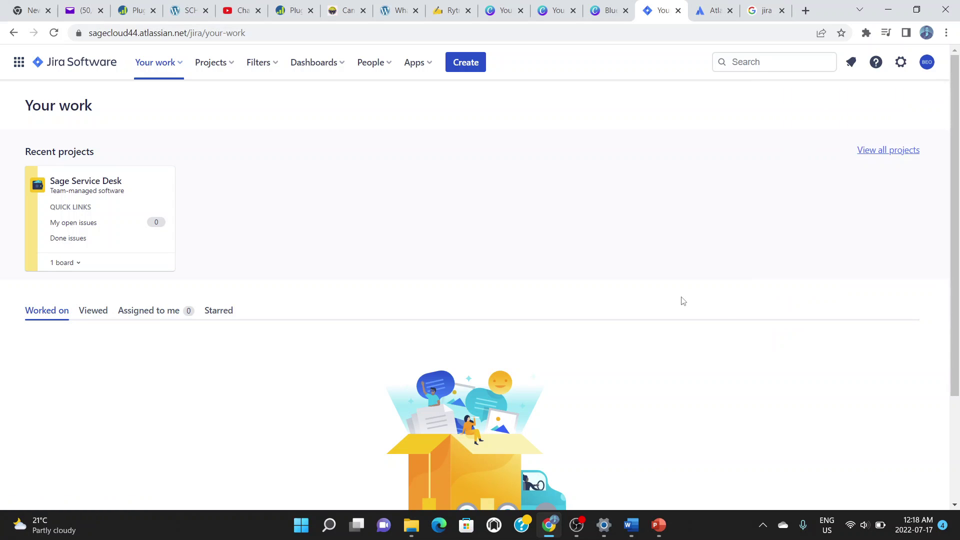